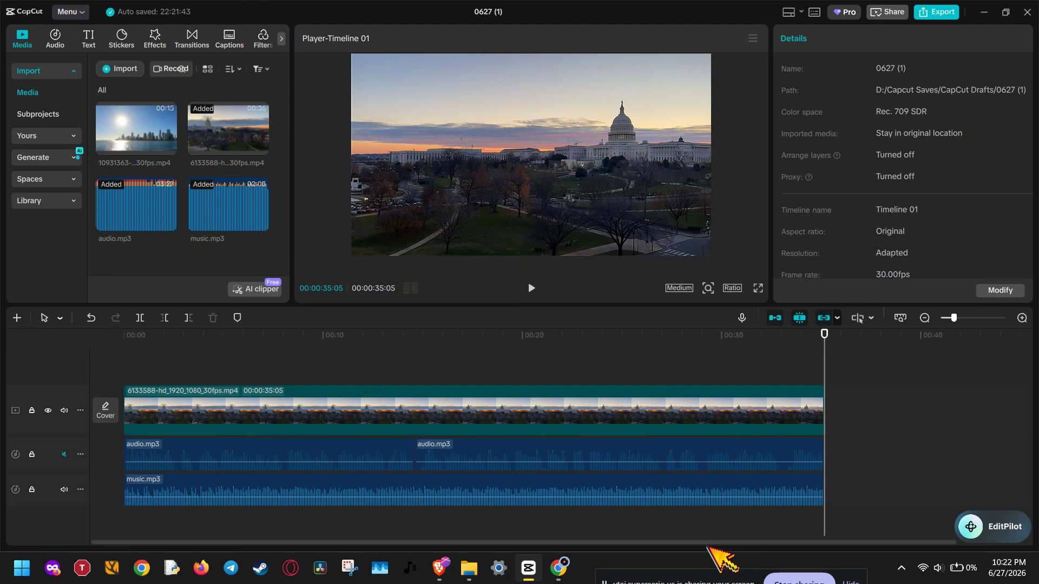
Unmute the track holding the audio.mp3 clips and delete its second clip
click(673, 430)
click(511, 466)
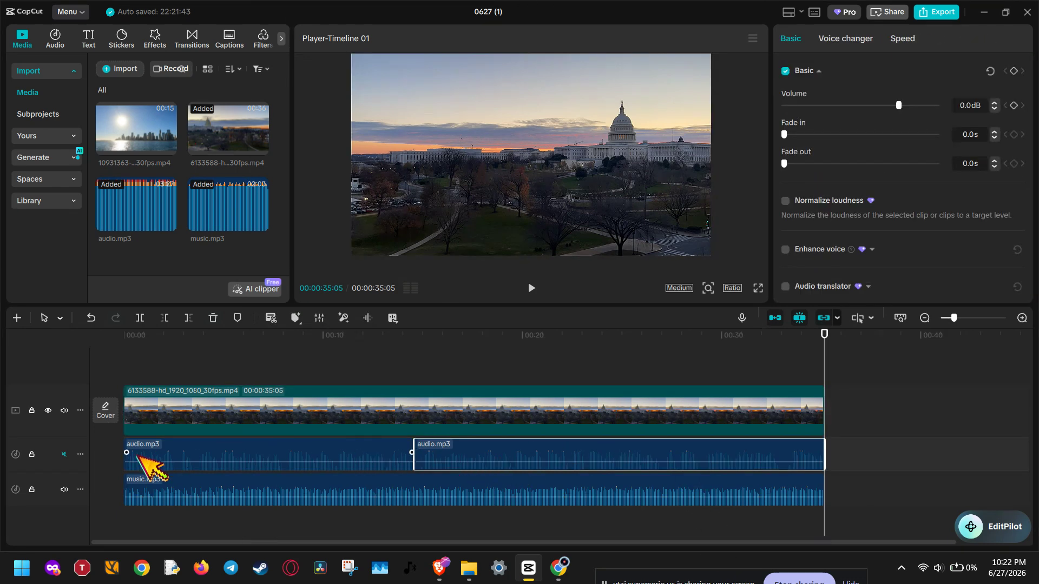
click(64, 455)
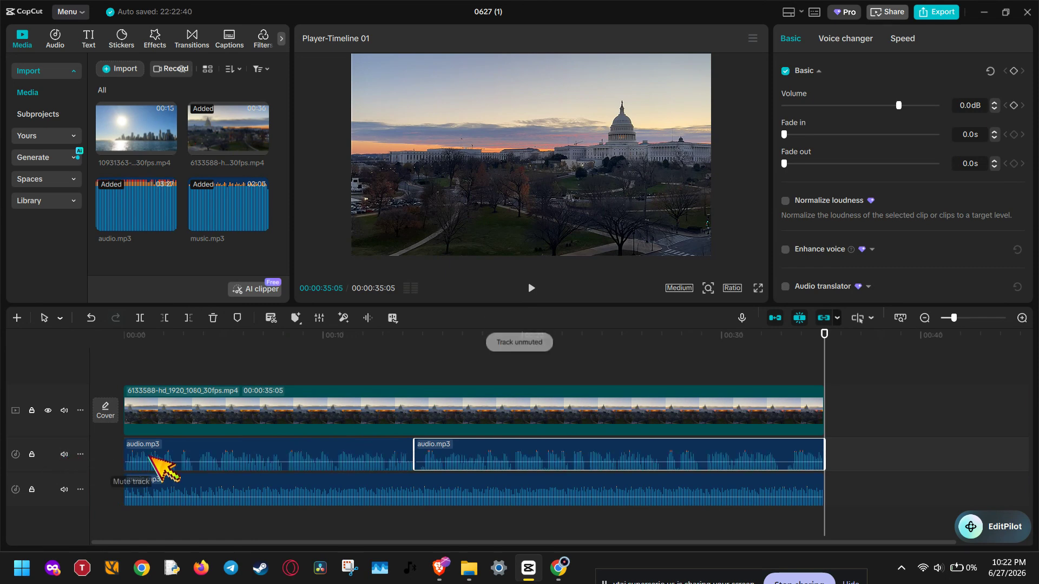
click(286, 494)
click(284, 444)
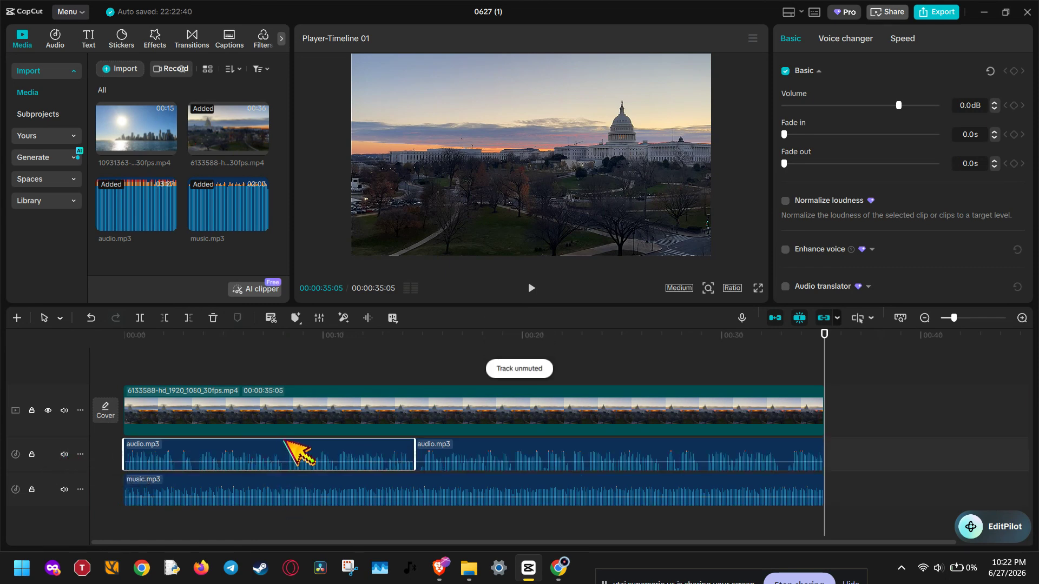
click(418, 453)
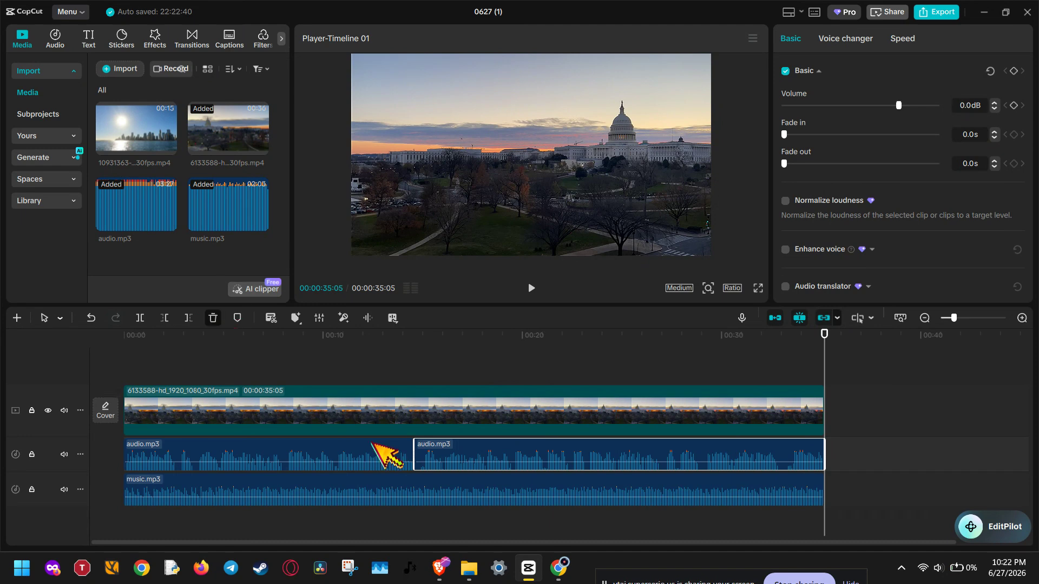
key(Delete)
Move the remaining audio.mp3 clip along its track to start at about 11 seconds, in the middle of the music
click(409, 452)
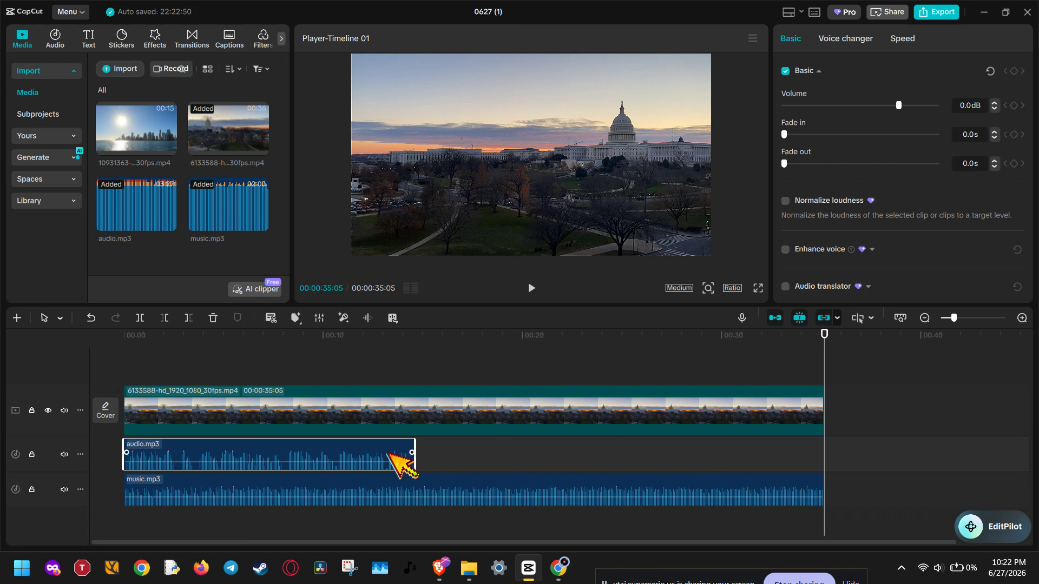
drag(371, 453, 782, 447)
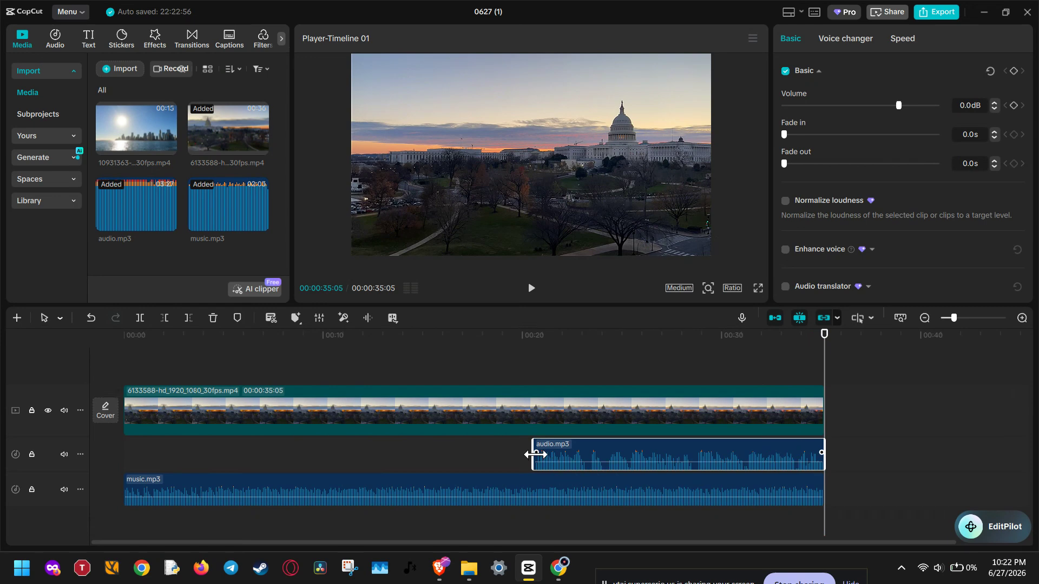
click(418, 454)
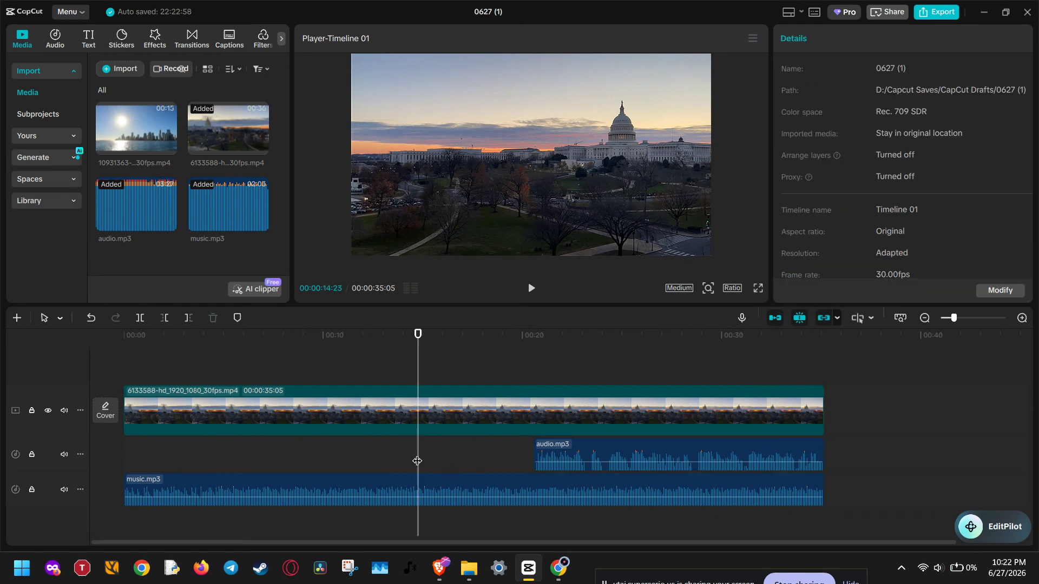
click(464, 488)
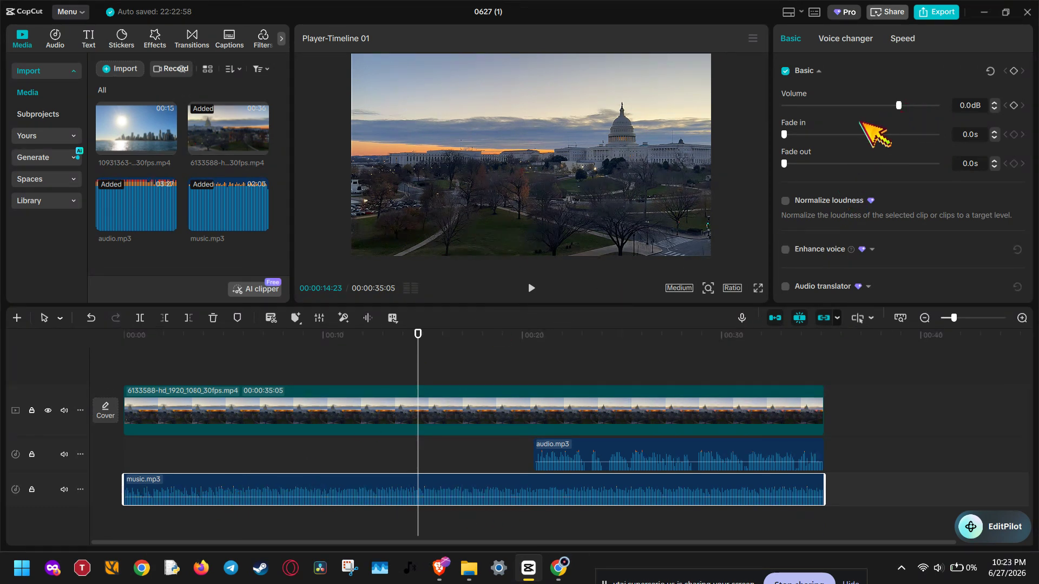
click(487, 431)
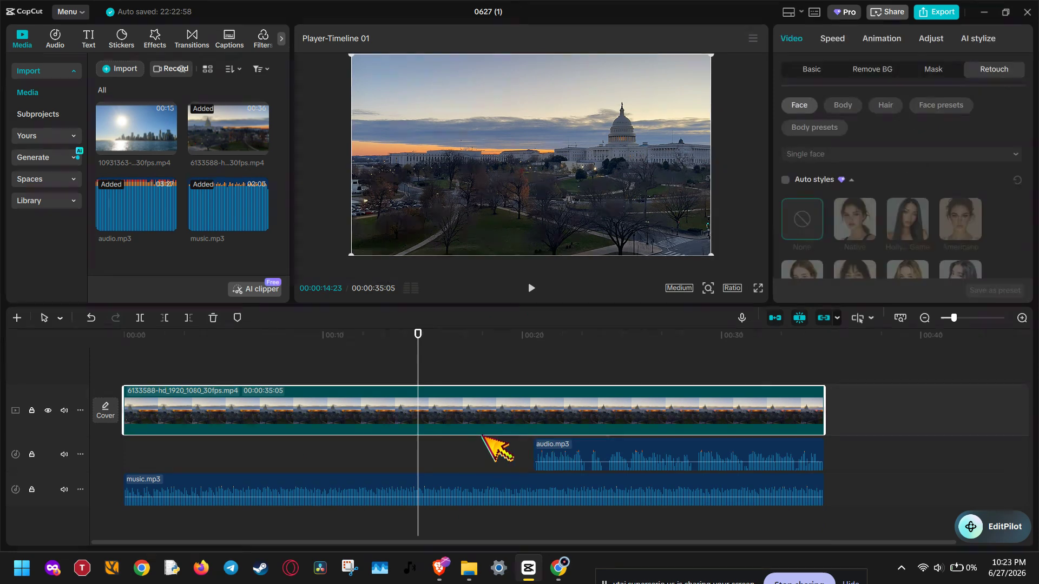
click(459, 439)
click(631, 462)
drag(650, 459, 452, 452)
Add a volume keyframe to the music.mp3 clip at 00:00:09:26, shortly before the audio.mp3 clip starts
click(371, 344)
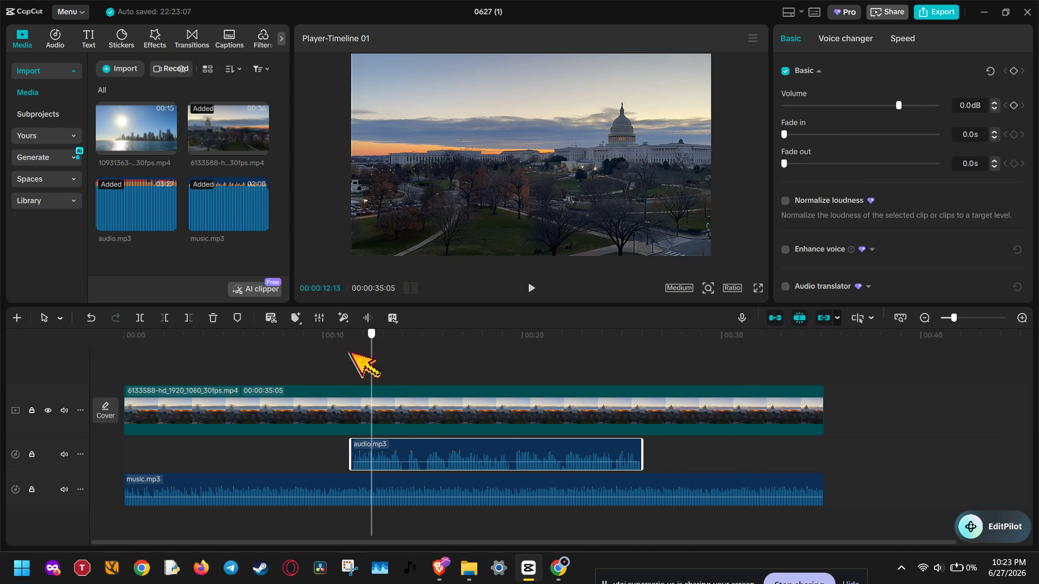
click(332, 363)
drag(336, 363, 351, 361)
click(388, 479)
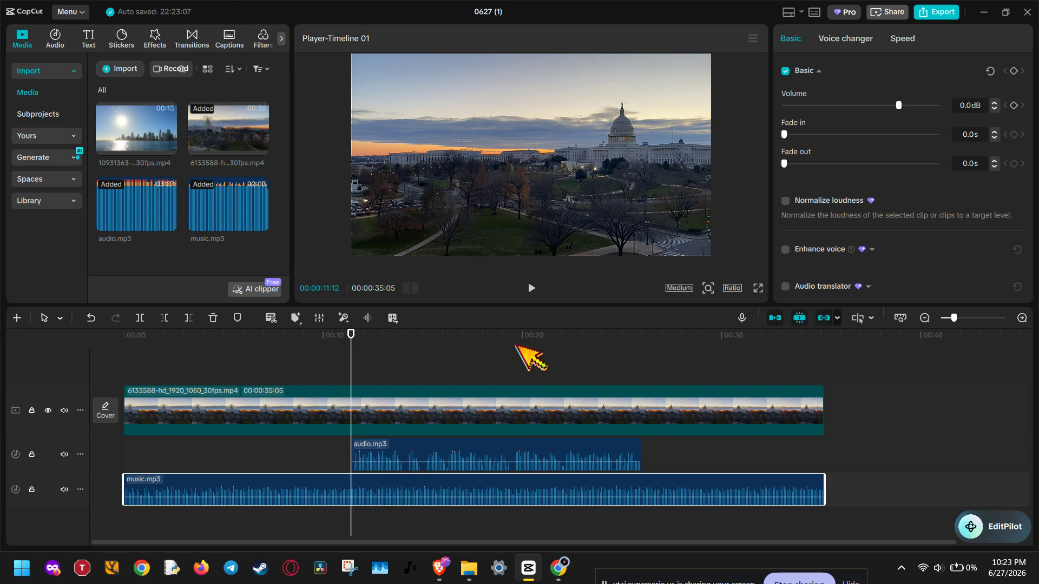
click(803, 73)
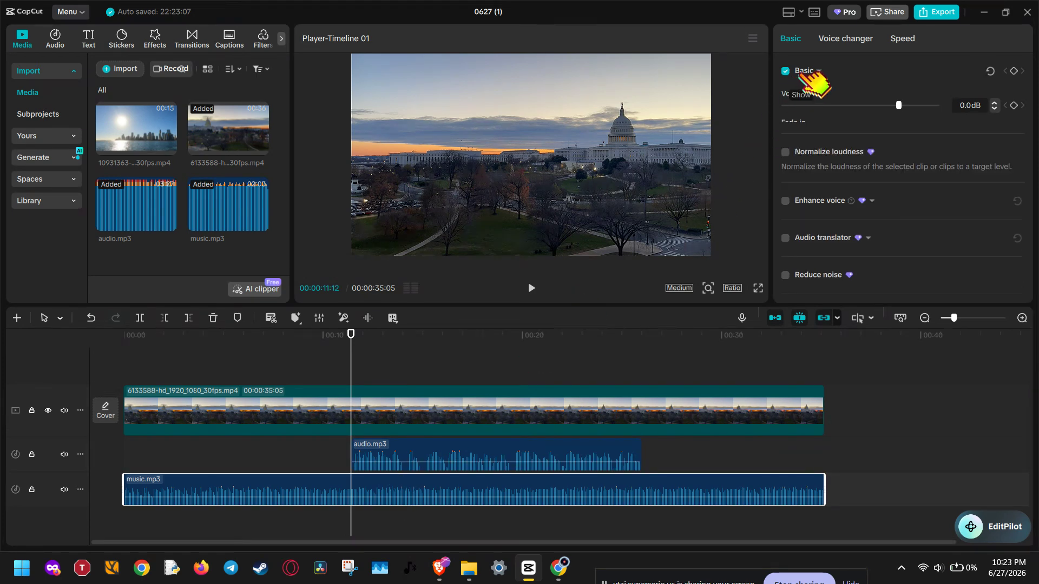
click(810, 69)
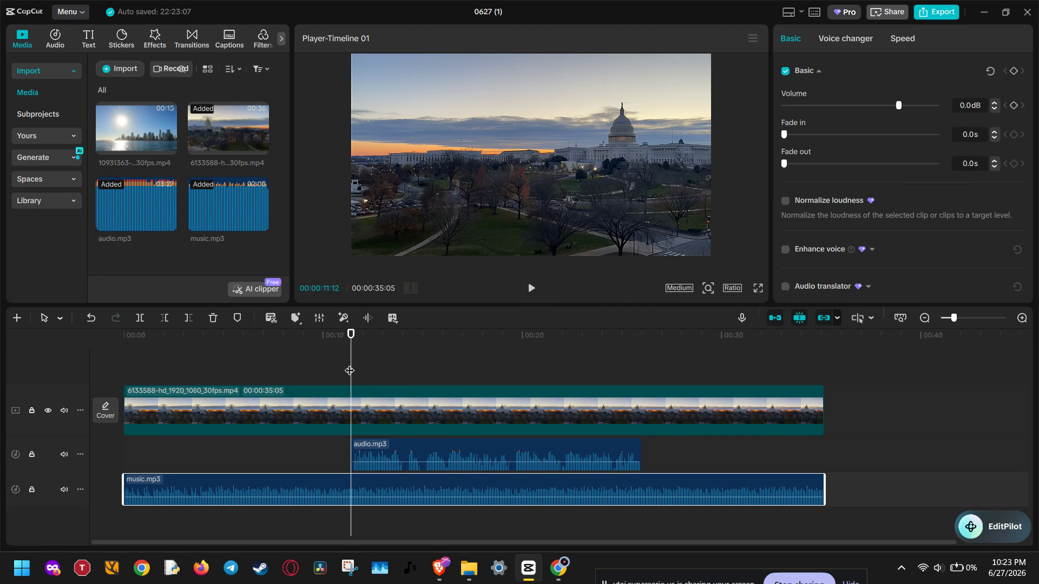
click(321, 336)
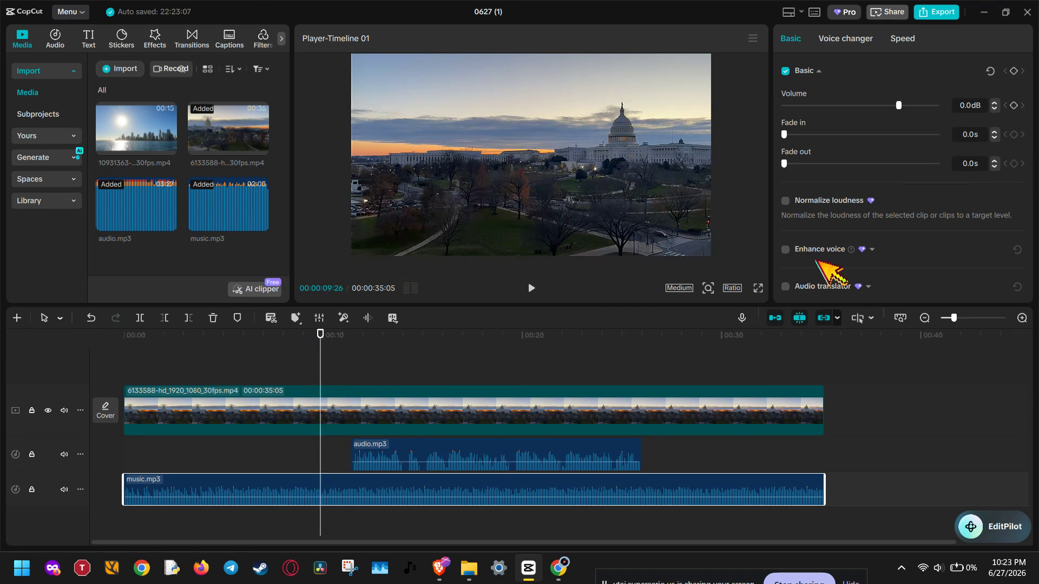
click(1014, 105)
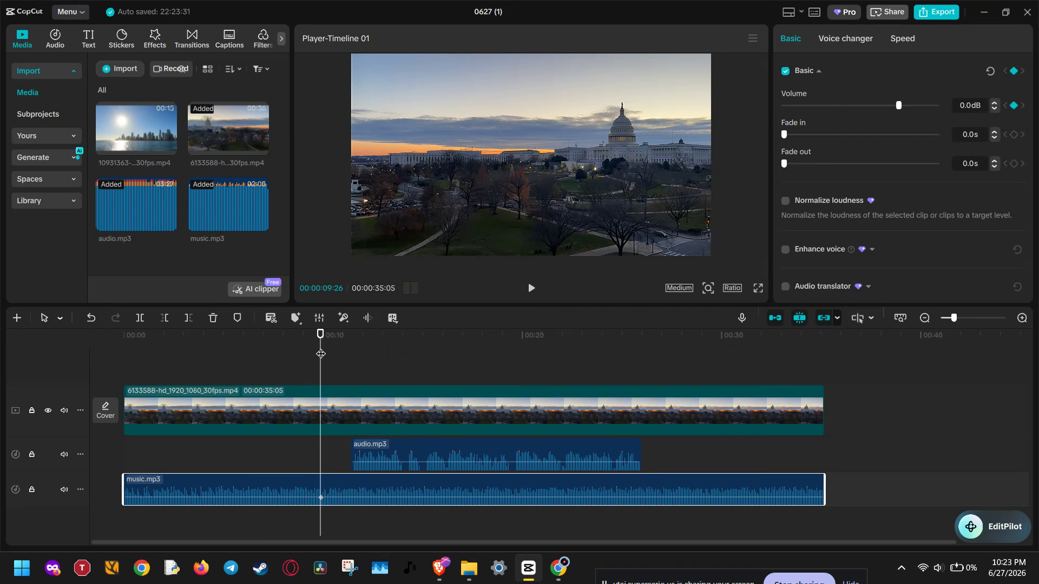
Lower the music.mp3 volume to -25.4 dB at 00:00:11:12, where the audio.mp3 clip begins
drag(320, 353, 352, 350)
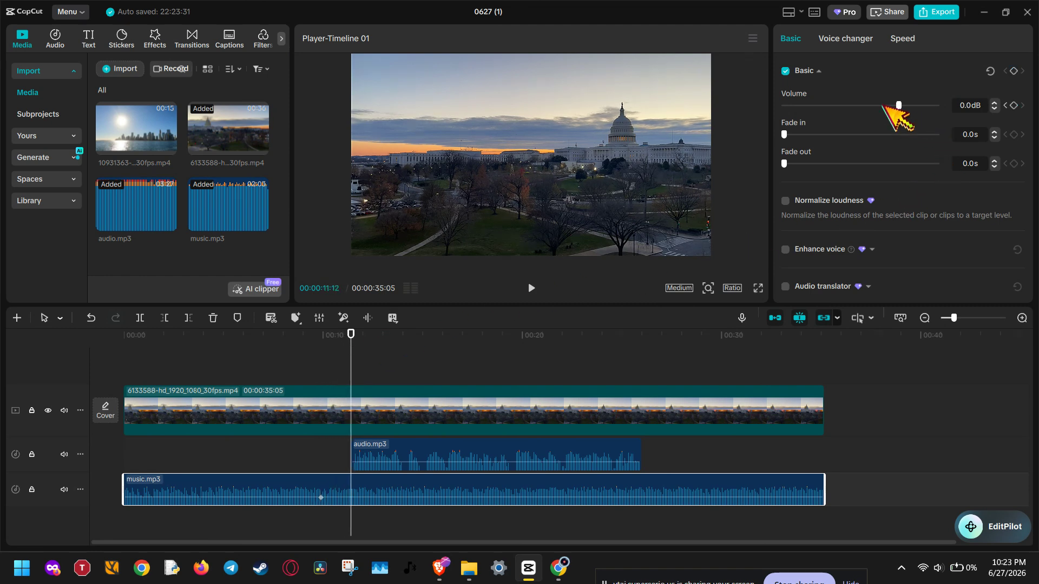
drag(898, 104, 821, 102)
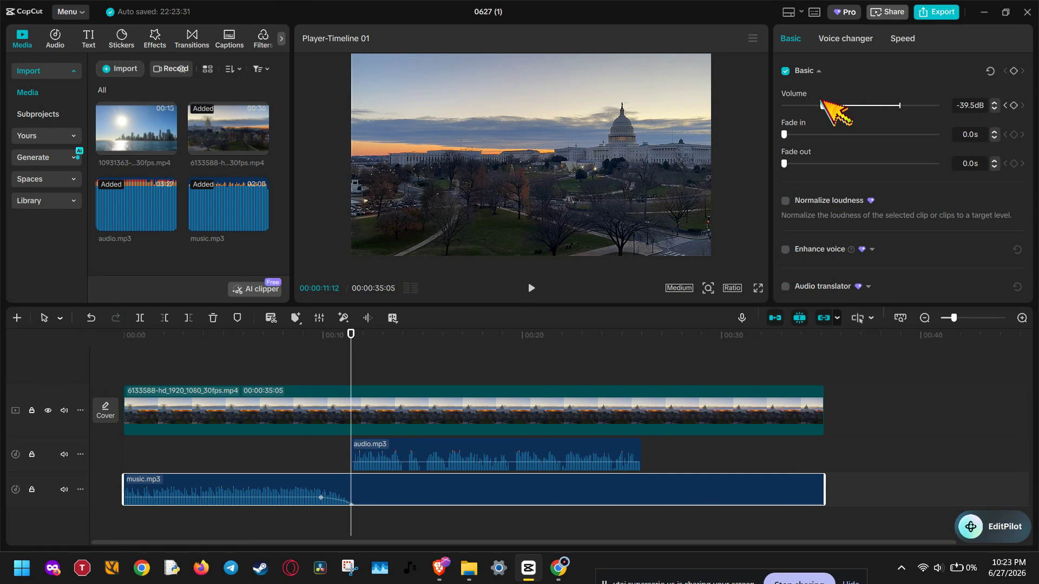
drag(821, 103, 849, 104)
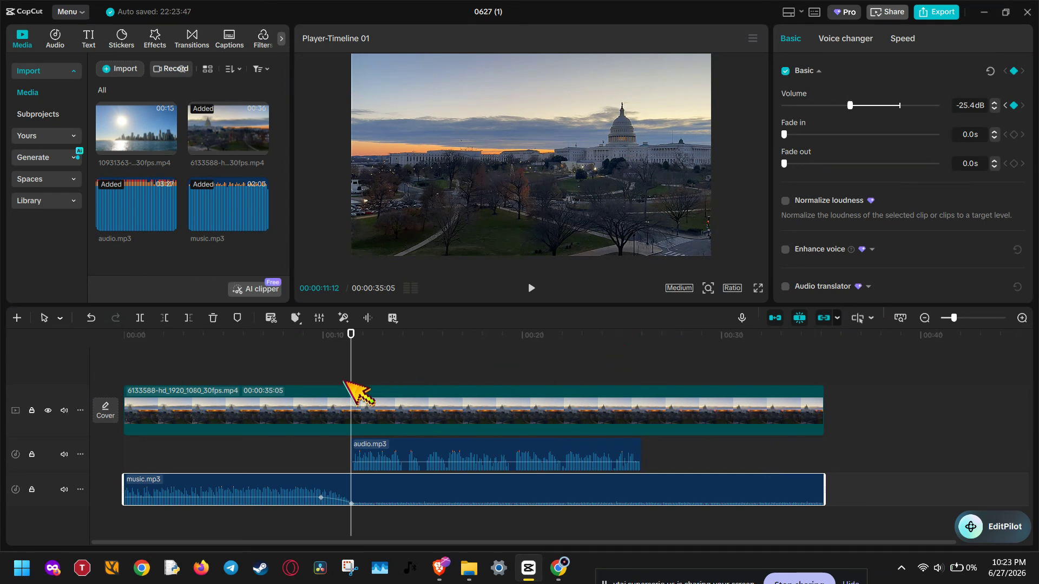
mouse_move(351, 386)
mouse_down()
mouse_move(271, 395)
mouse_move(351, 388)
mouse_up()
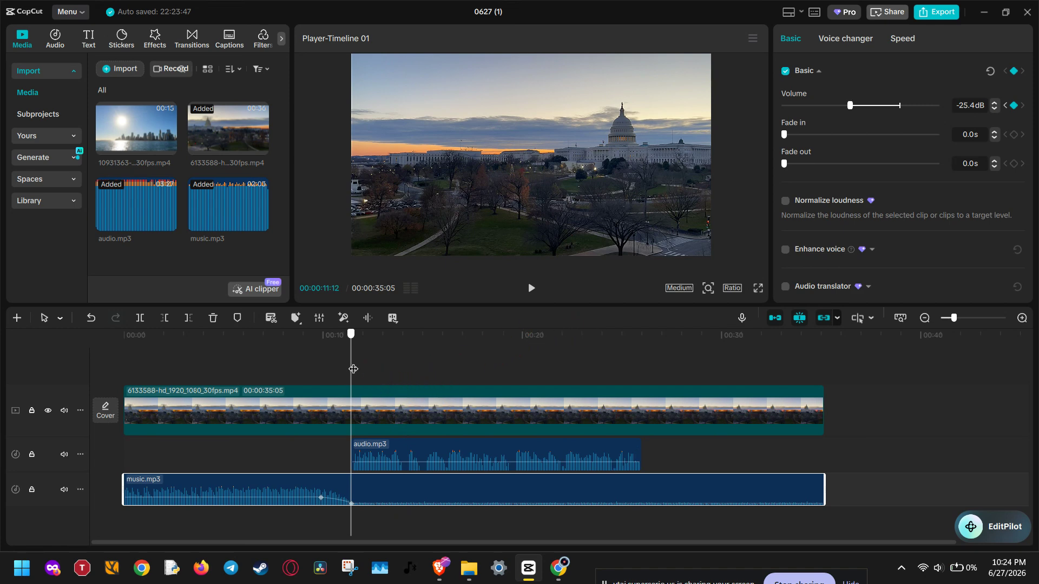
Try raising the music.mp3 volume to 0.0 dB at 00:00:26:00 and undo that change
drag(353, 368, 643, 387)
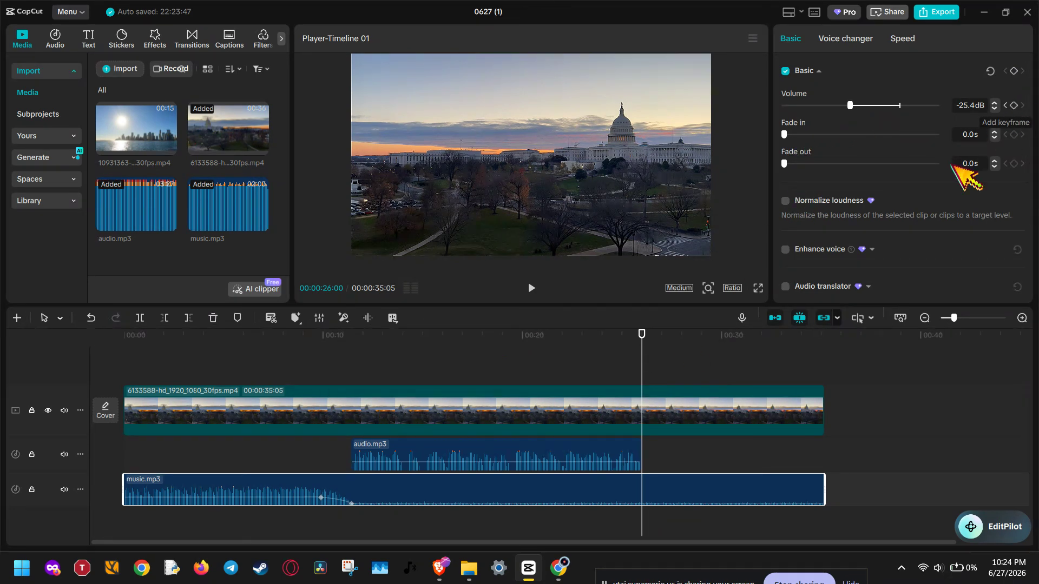
drag(851, 109, 894, 119)
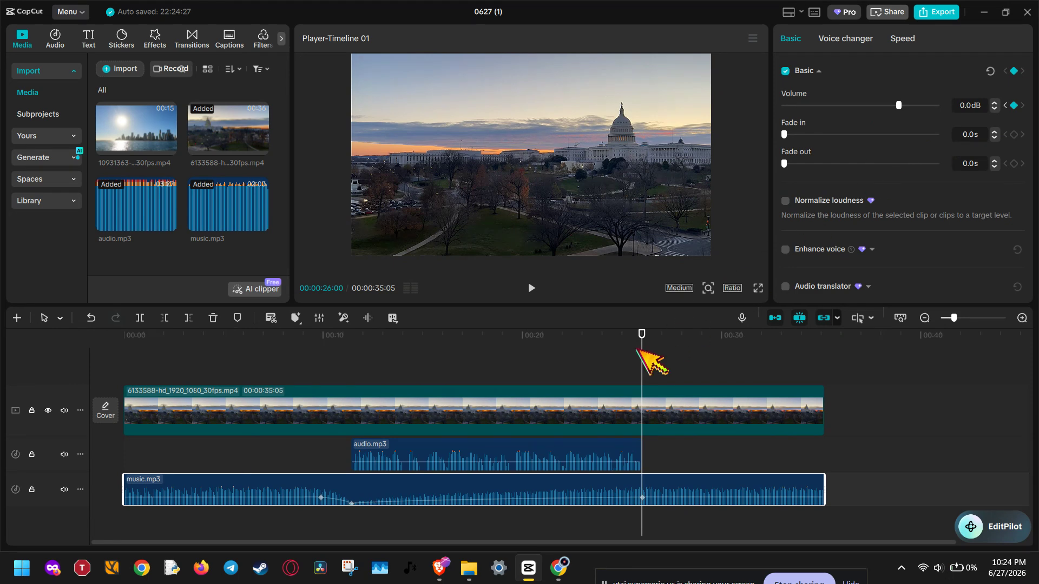
drag(639, 358, 631, 360)
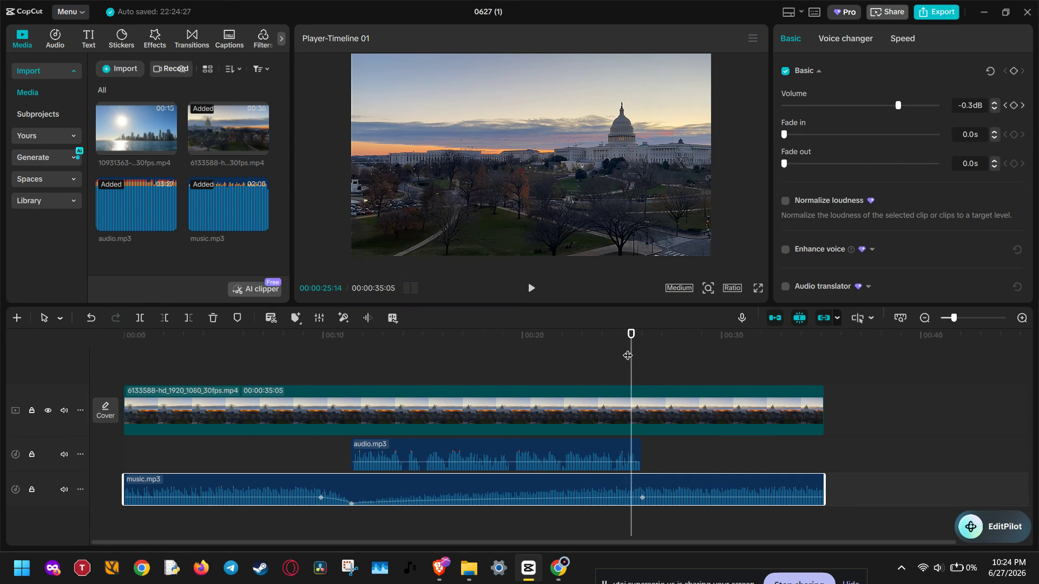
key(ctrl+z)
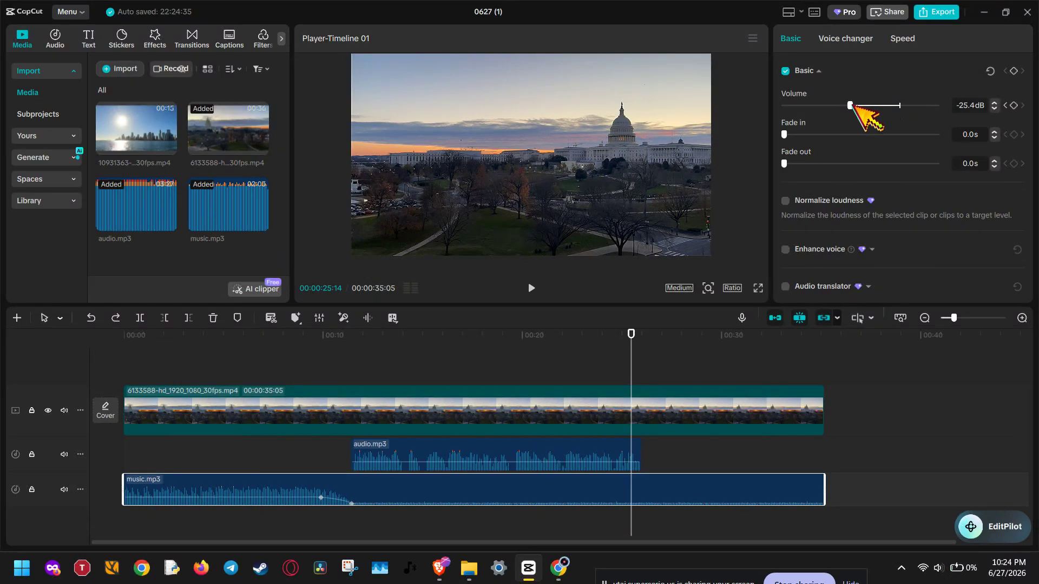
Keyframe the music.mp3 volume at -24.2 dB at 00:00:25:14 and at 0.0 dB at 00:00:27:03
drag(852, 106, 854, 104)
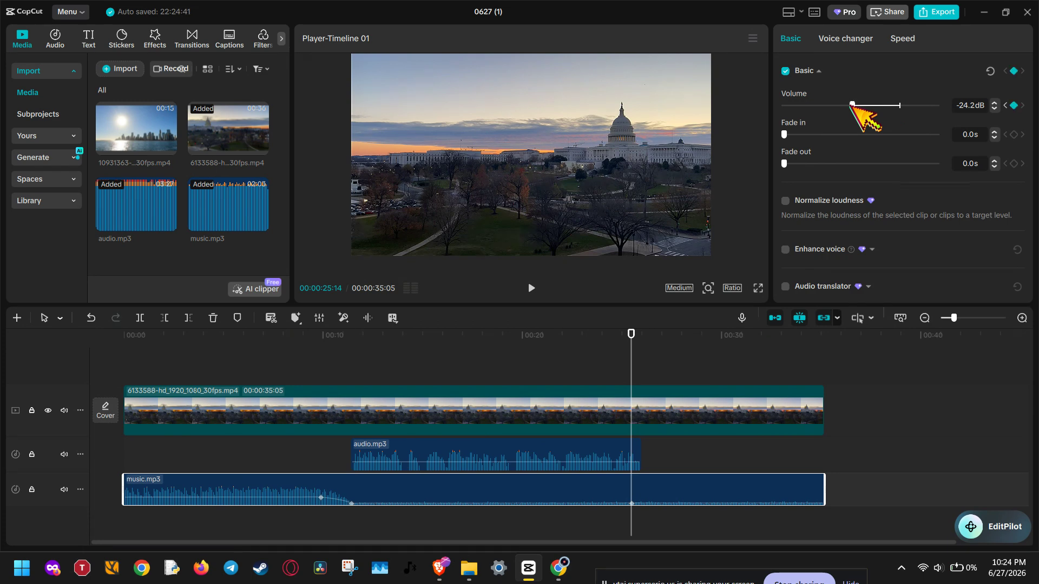
click(647, 346)
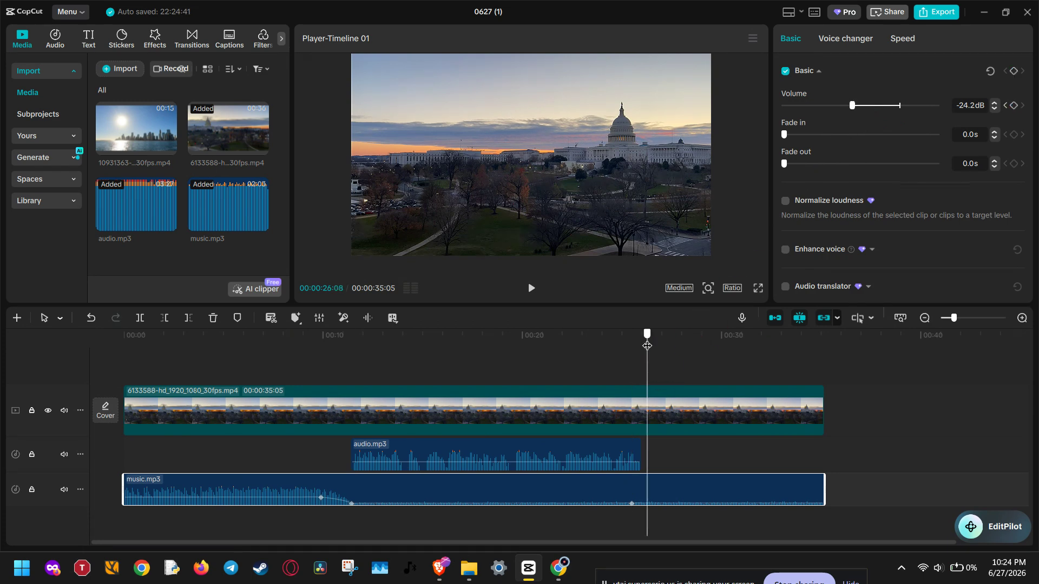
drag(647, 346, 664, 346)
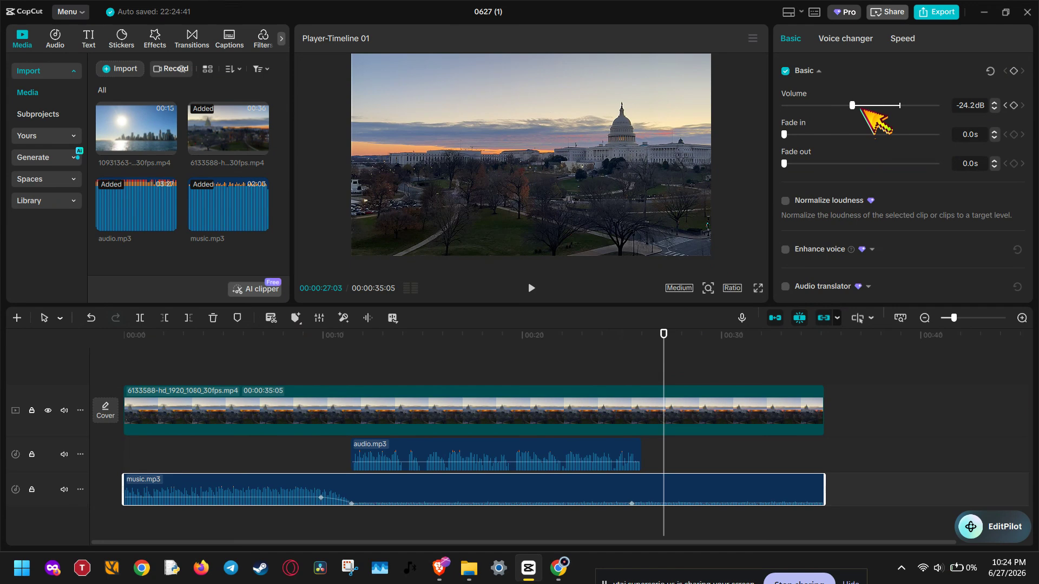
drag(856, 105, 894, 113)
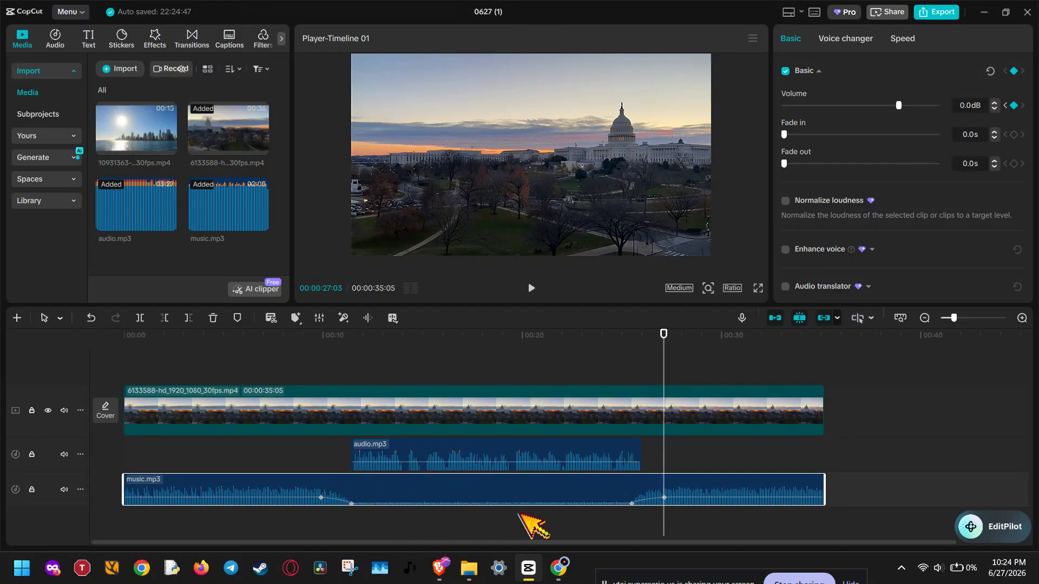
Try raising the music.mp3 volume line before the dip to 7.8 dB at 00:00:09:26 and undo the change
click(835, 481)
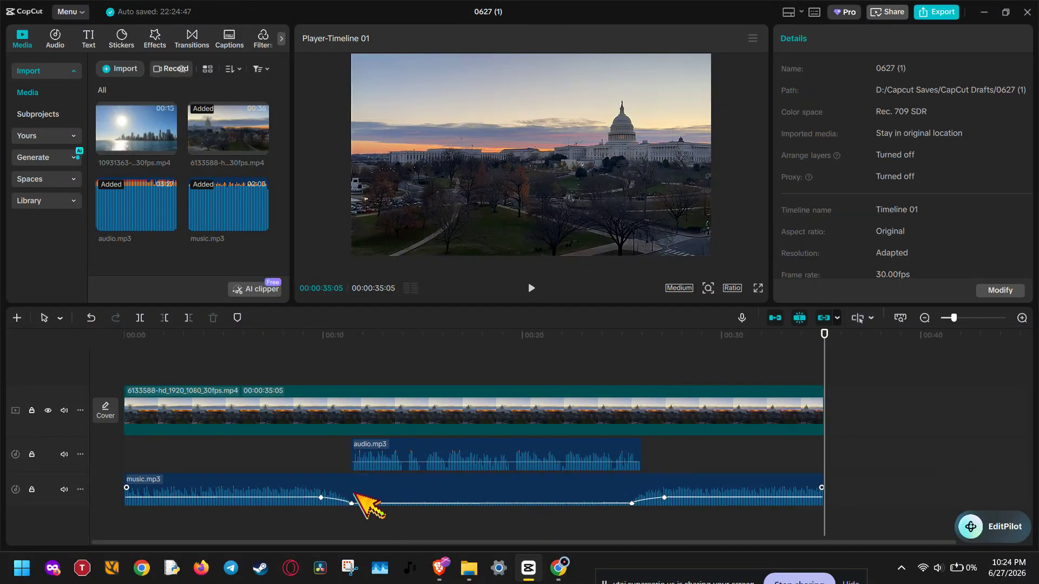
click(381, 339)
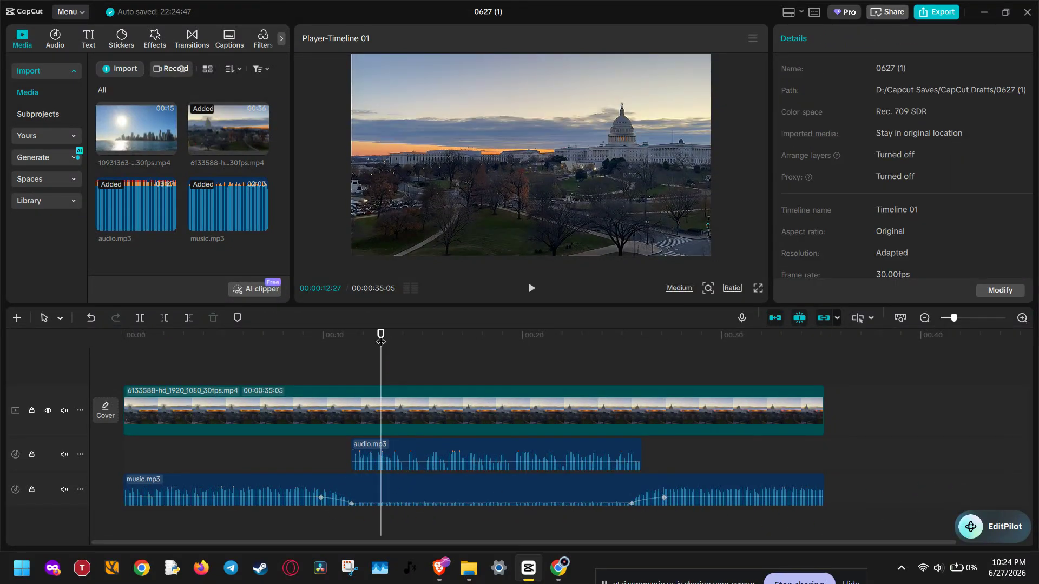
drag(381, 341, 320, 344)
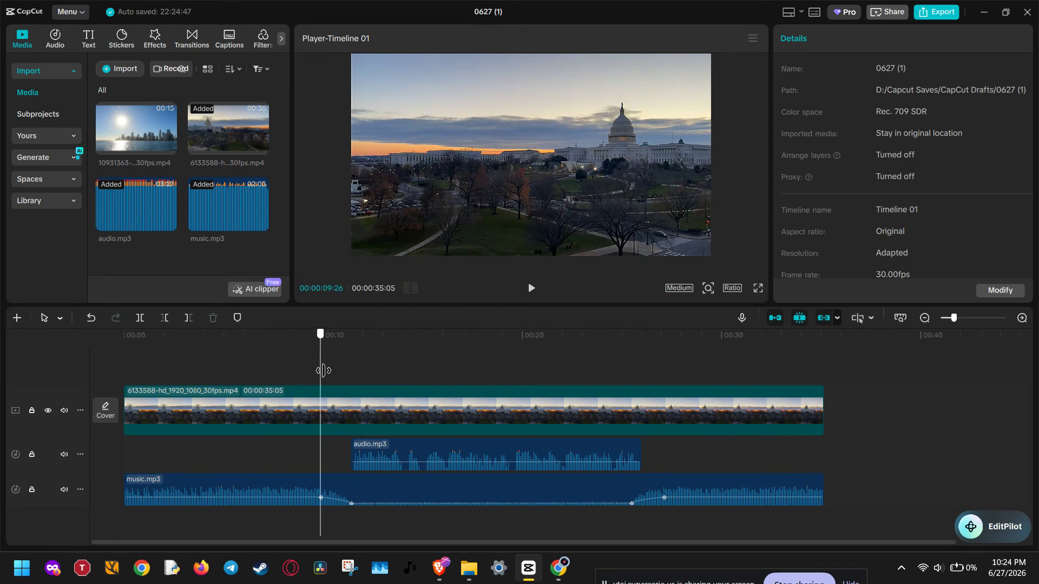
click(323, 490)
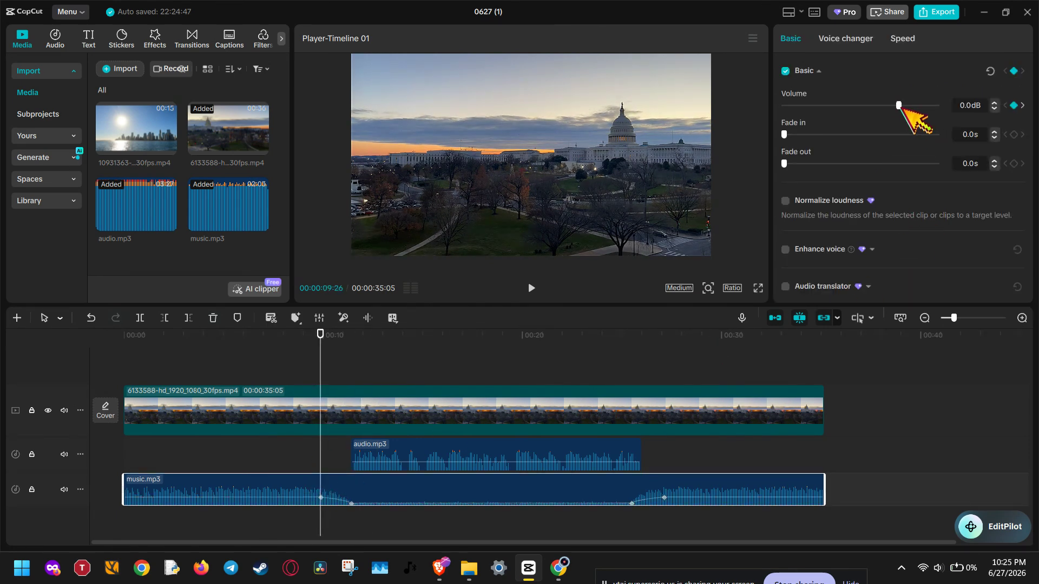
mouse_move(899, 105)
mouse_down()
mouse_move(936, 115)
mouse_move(902, 114)
mouse_move(925, 118)
mouse_move(902, 124)
mouse_up()
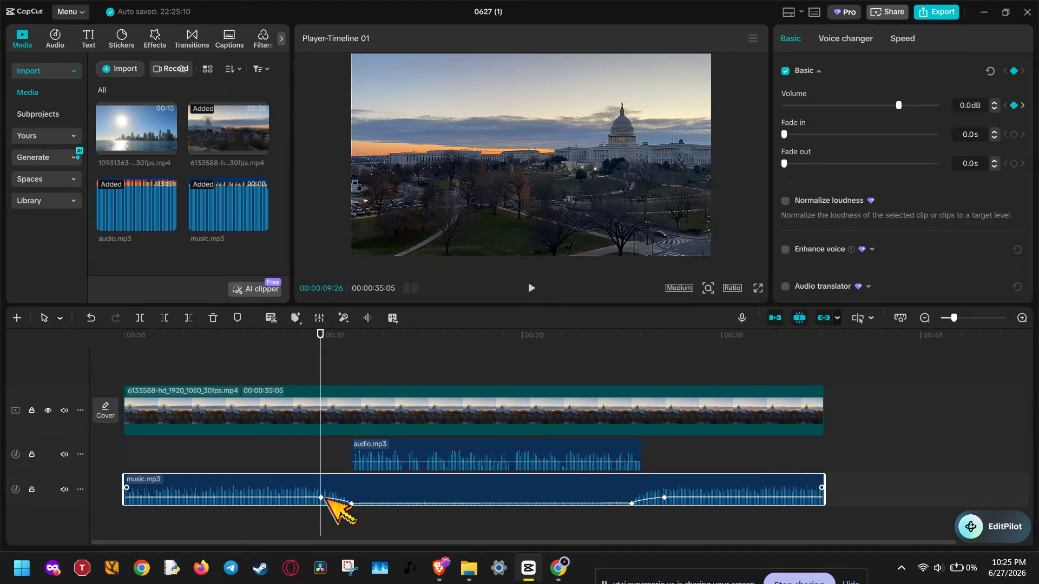
drag(292, 496, 288, 493)
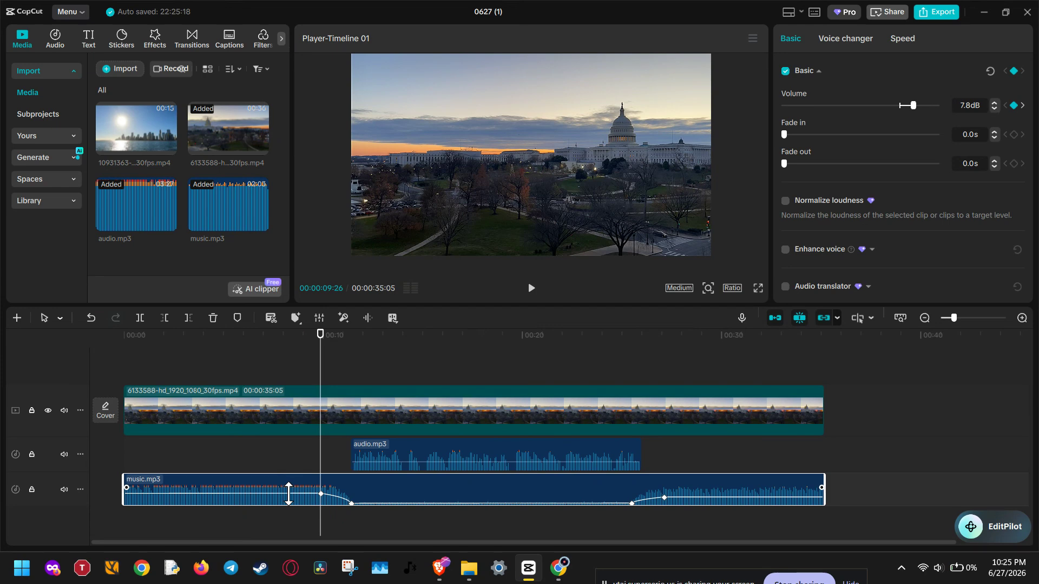
key(ctrl+z)
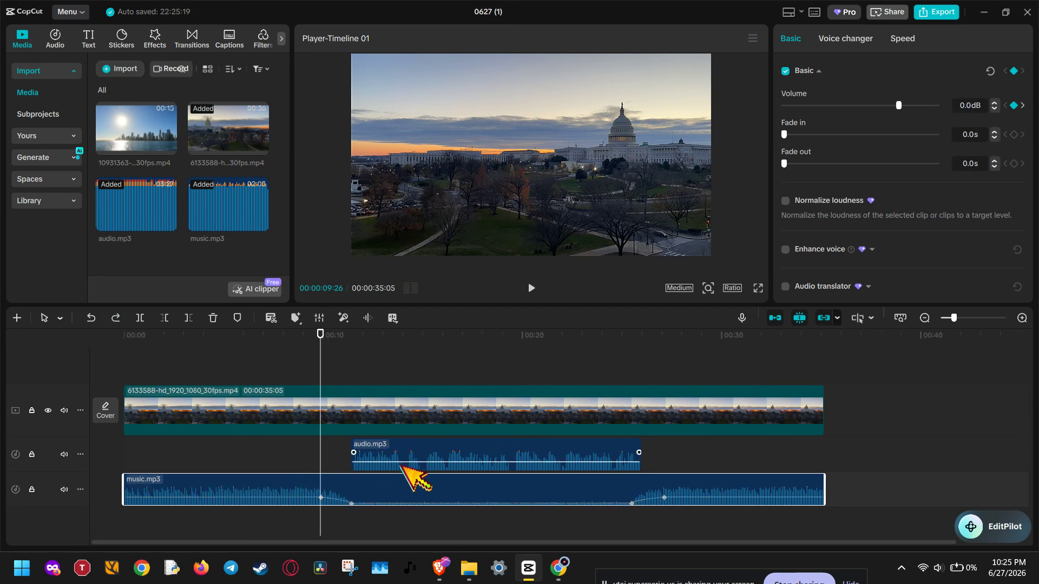
Make the audio.mp3 track taller and adjust the clip's volume line to -5.3 dB
mouse_move(400, 463)
mouse_down()
mouse_move(399, 443)
mouse_move(400, 458)
mouse_up()
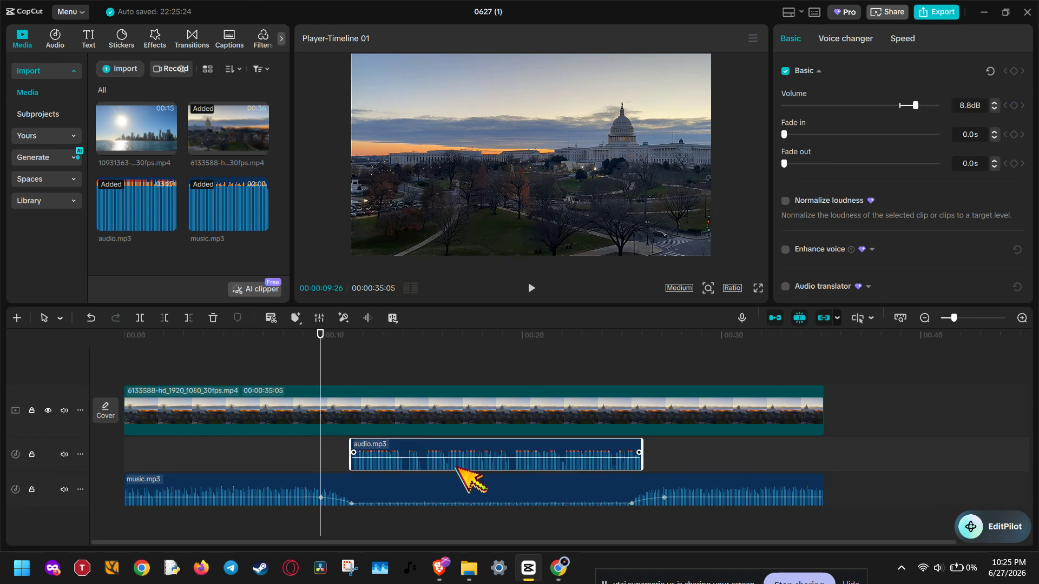
drag(54, 472, 54, 505)
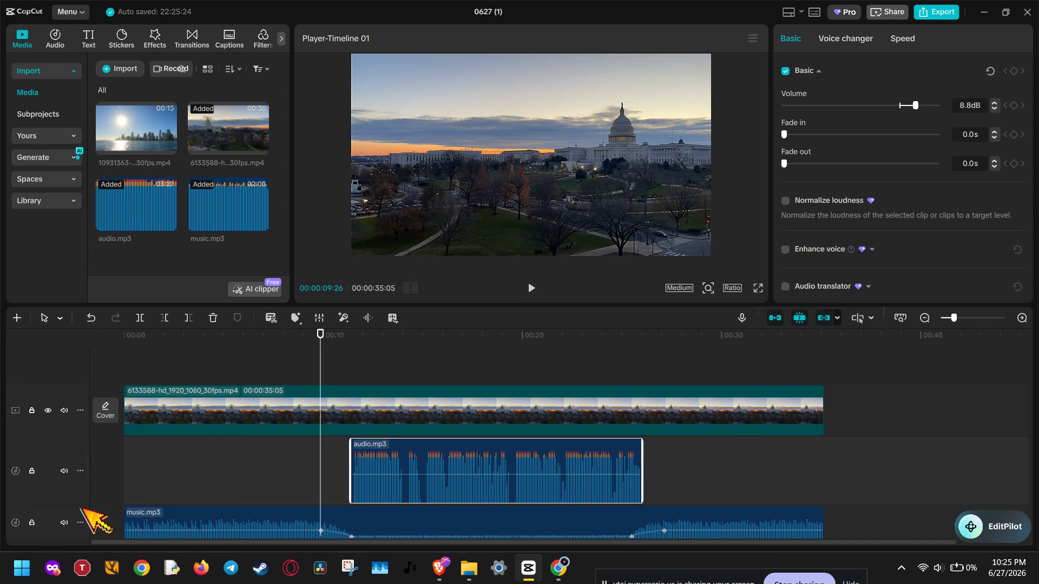
mouse_move(495, 463)
drag(484, 475, 485, 491)
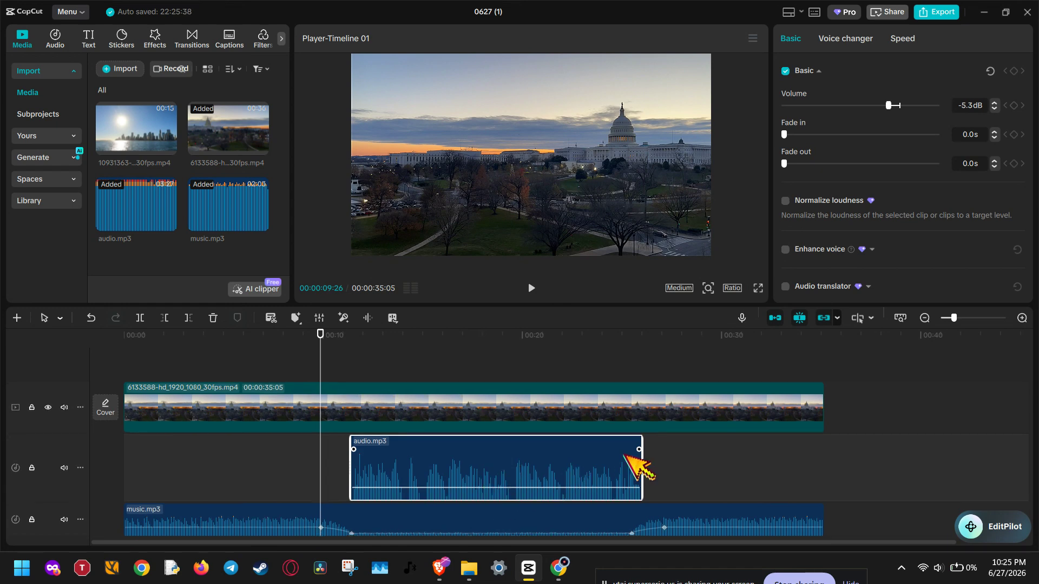